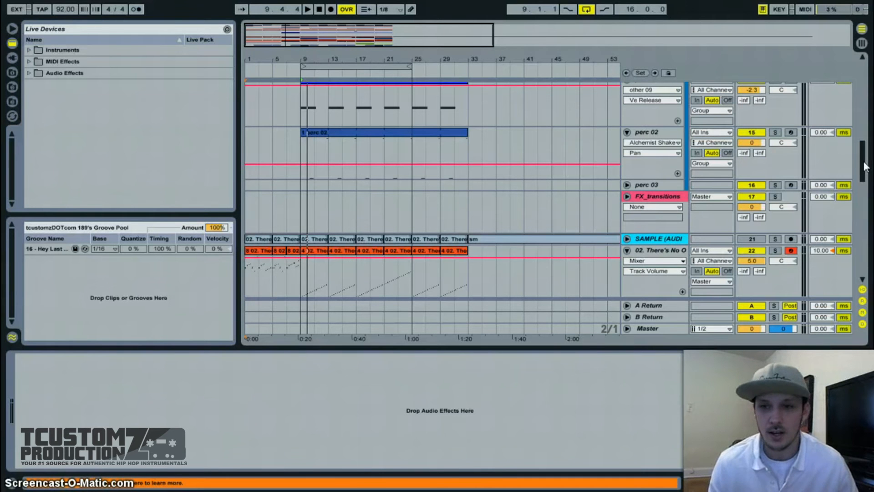
# Step: Show the drum rack of the "02. There's No Other" track and look through its sample slices up to Slice 128
pyautogui.click(664, 251)
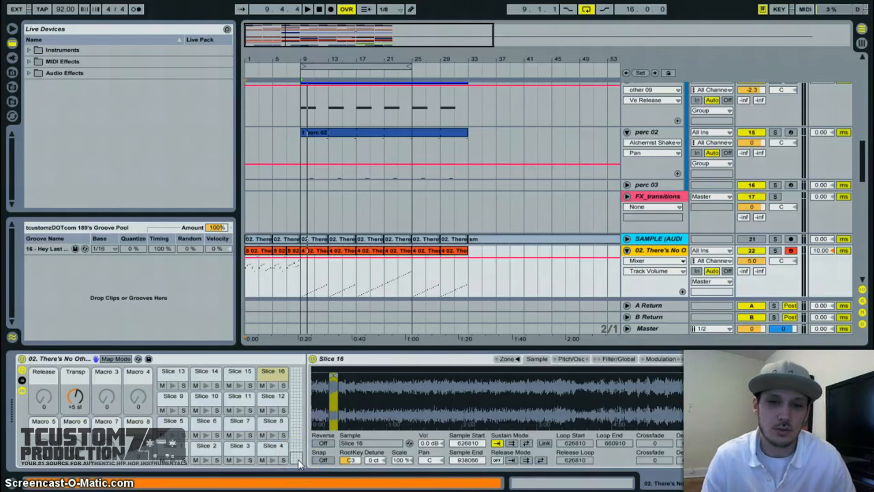
pyautogui.moveTo(297, 460); pyautogui.dragTo(297, 374)
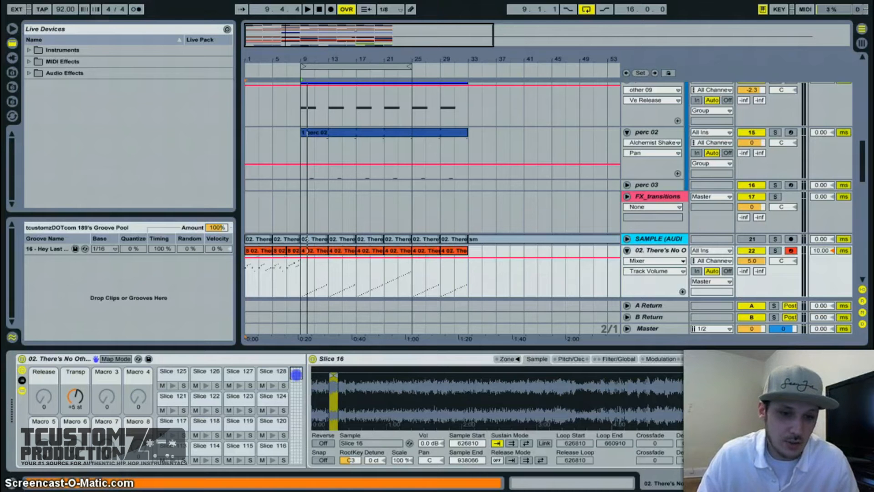
pyautogui.moveTo(297, 374); pyautogui.dragTo(297, 462)
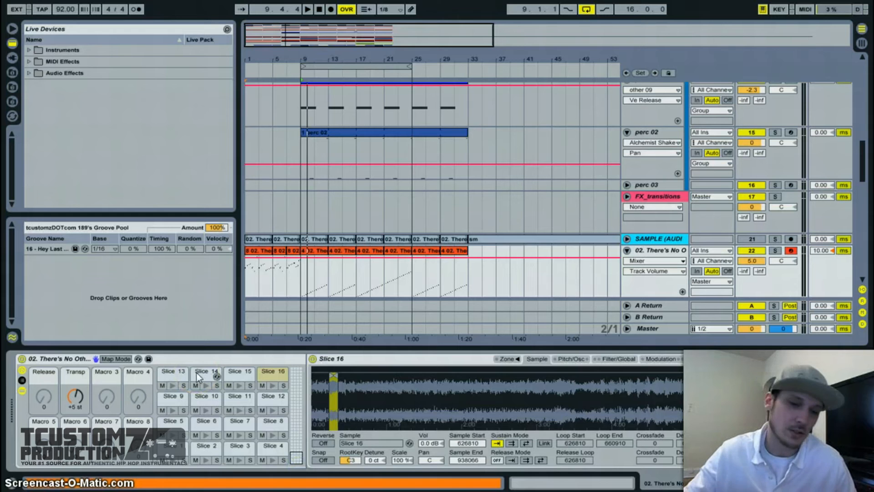
pyautogui.moveTo(301, 456)
pyautogui.mouseDown()
pyautogui.moveTo(298, 385)
pyautogui.moveTo(300, 462)
pyautogui.mouseUp()
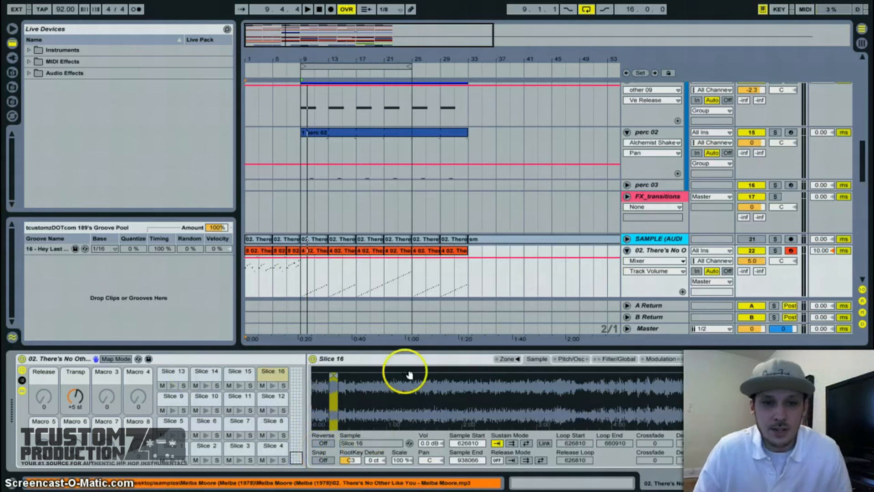
# Step: Loop the eight-bar intro from bar 1, select that range and play back its opening
pyautogui.moveTo(342, 67); pyautogui.dragTo(296, 68)
pyautogui.rightClick(283, 69)
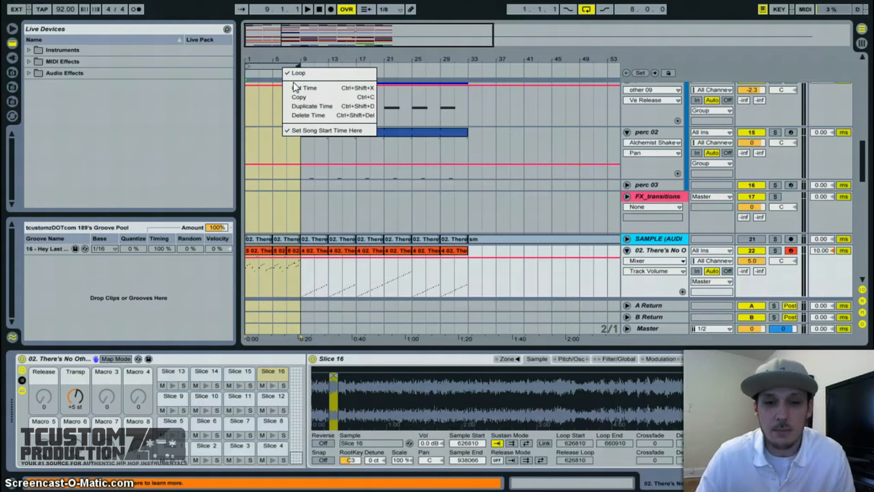
pyautogui.click(259, 46)
pyautogui.moveTo(260, 46); pyautogui.dragTo(256, 35)
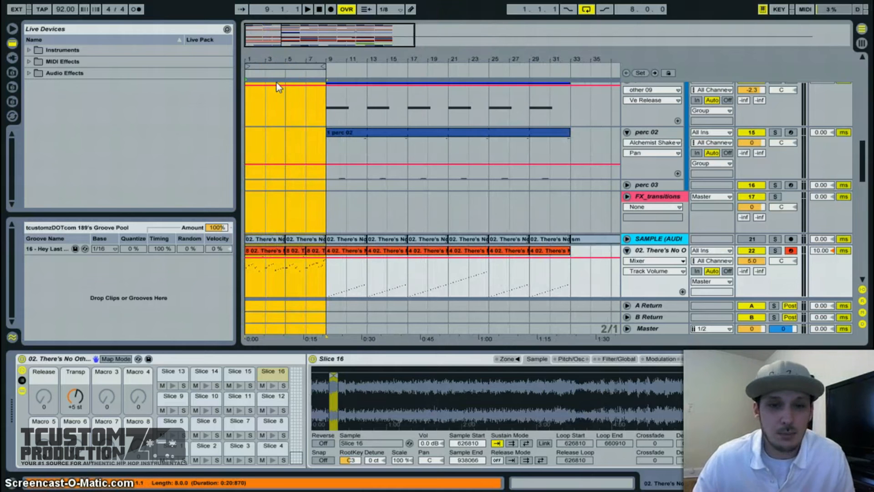
pyautogui.click(345, 165)
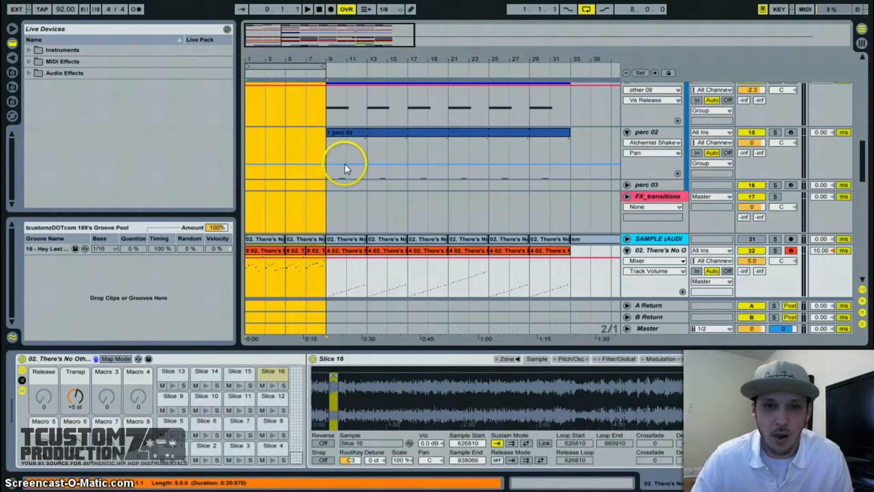
pyautogui.press('space')
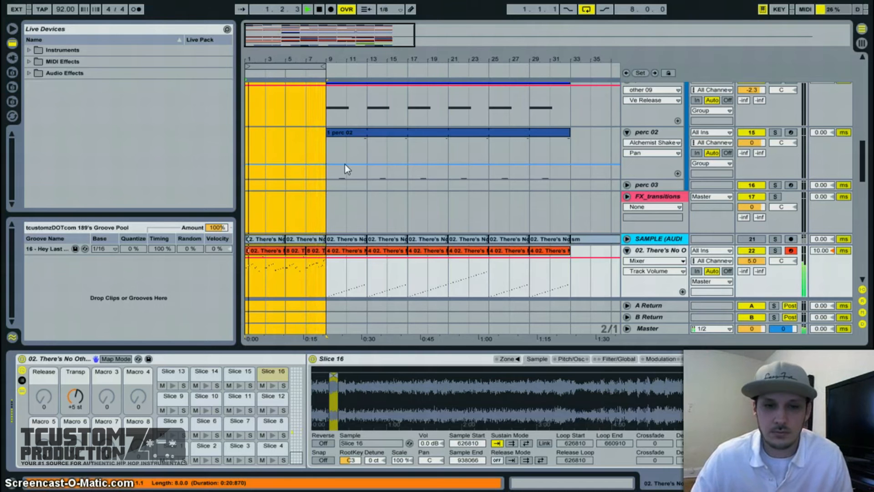
pyautogui.press('space')
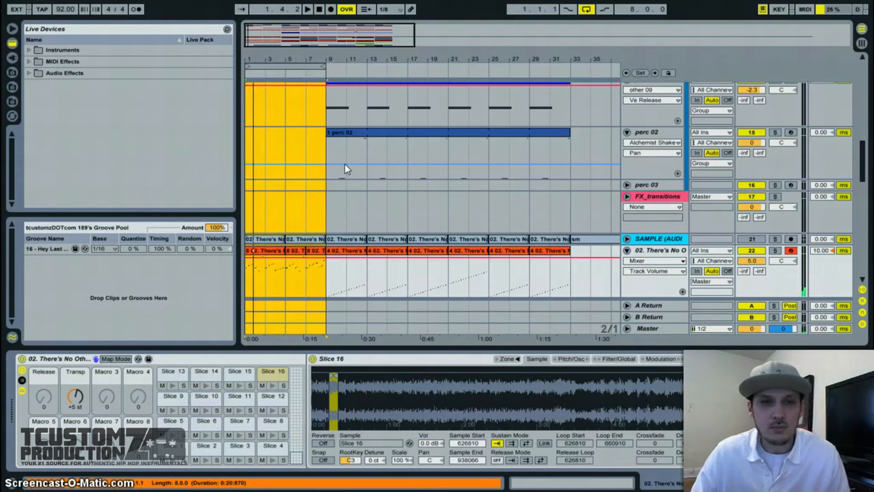
# Step: Move the loop to start at bar 9 and extend it to 16 bars
pyautogui.click(323, 113)
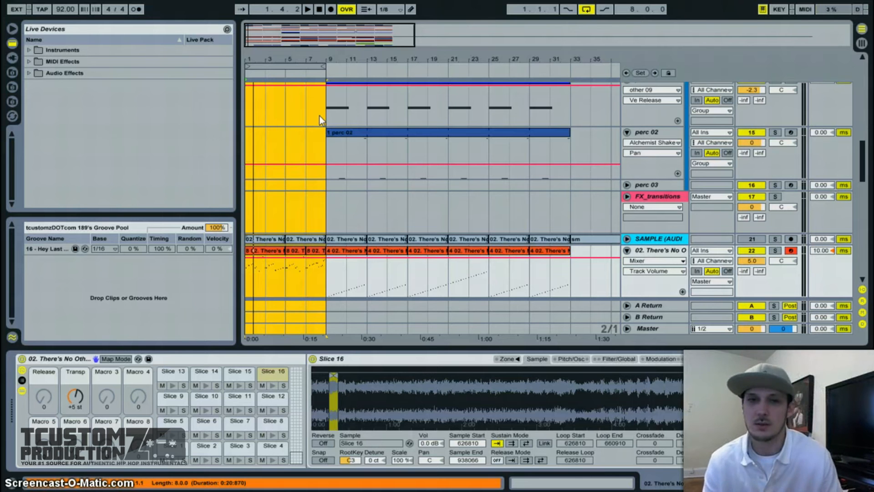
pyautogui.moveTo(295, 66); pyautogui.dragTo(377, 68)
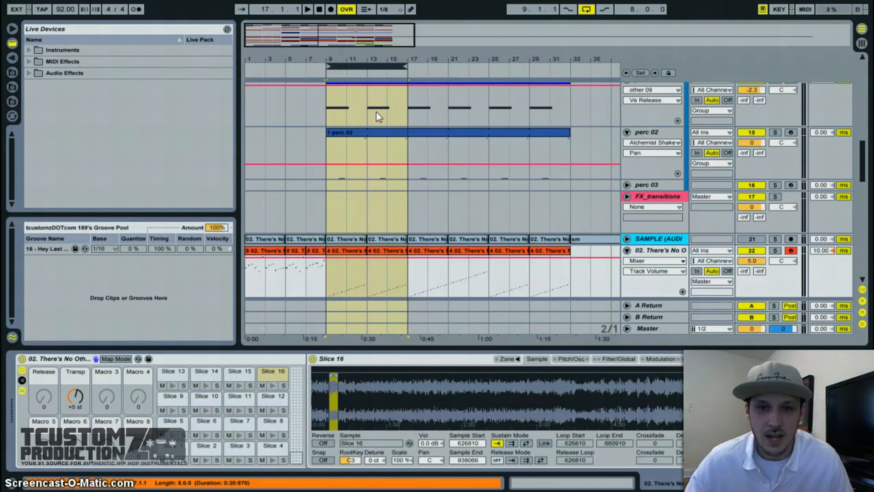
pyautogui.moveTo(406, 67); pyautogui.dragTo(489, 71)
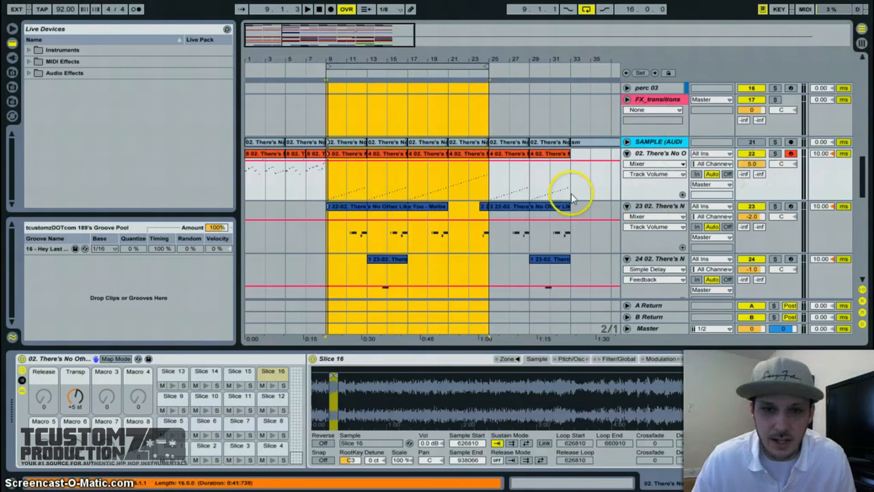
# Step: Examine the slice notes in the sample track's MIDI clips at bars 9 and 21, and audition the track soloed
pyautogui.click(349, 155)
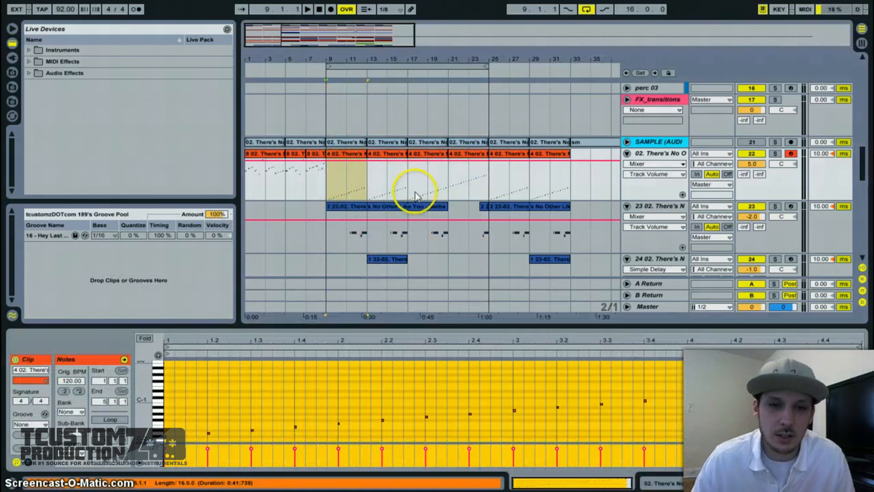
pyautogui.click(421, 172)
pyautogui.click(469, 155)
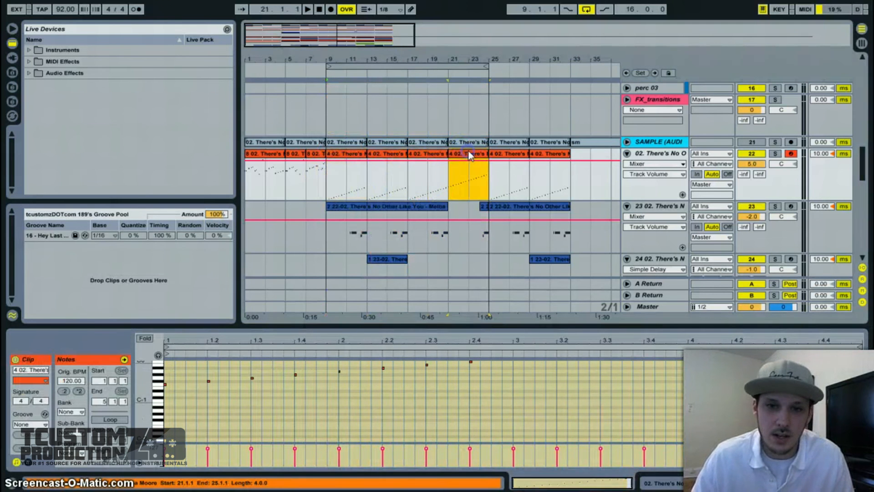
pyautogui.doubleClick(470, 157)
pyautogui.scroll(4, 548, 416)
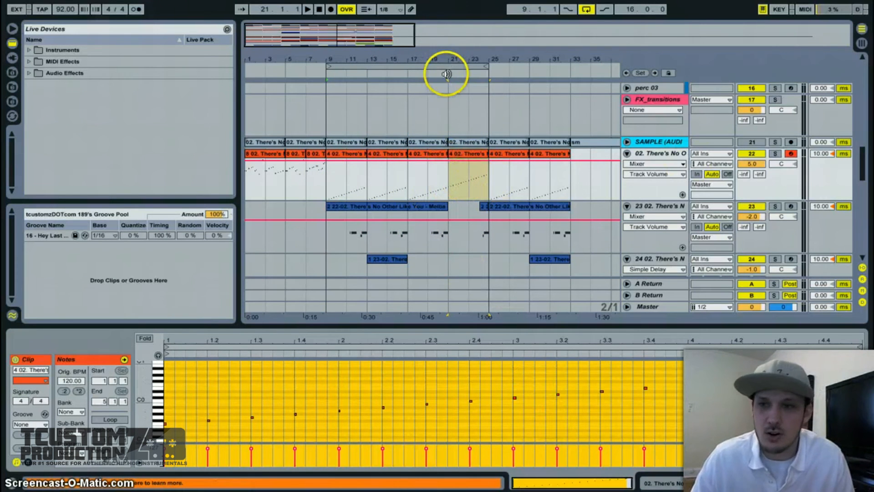
pyautogui.click(775, 153)
pyautogui.click(446, 72)
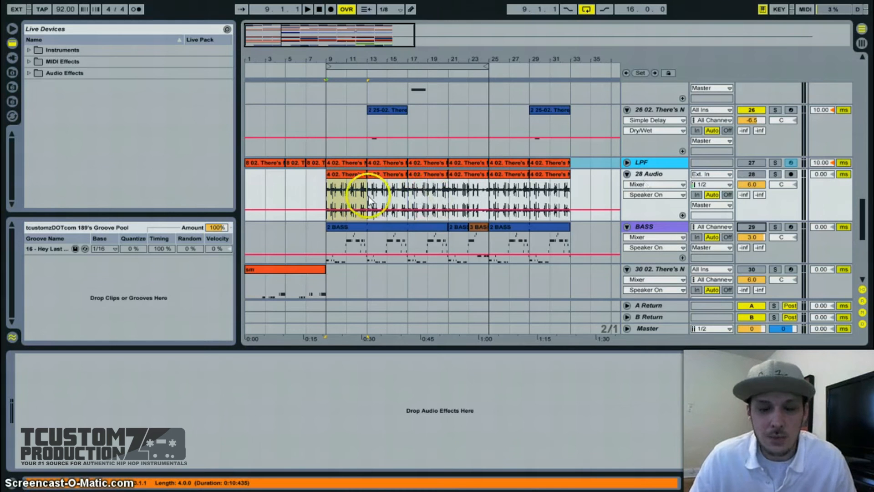
# Step: Open the frozen LPF clip at bar 9 on the 28 Audio track and play it soloed
pyautogui.doubleClick(353, 177)
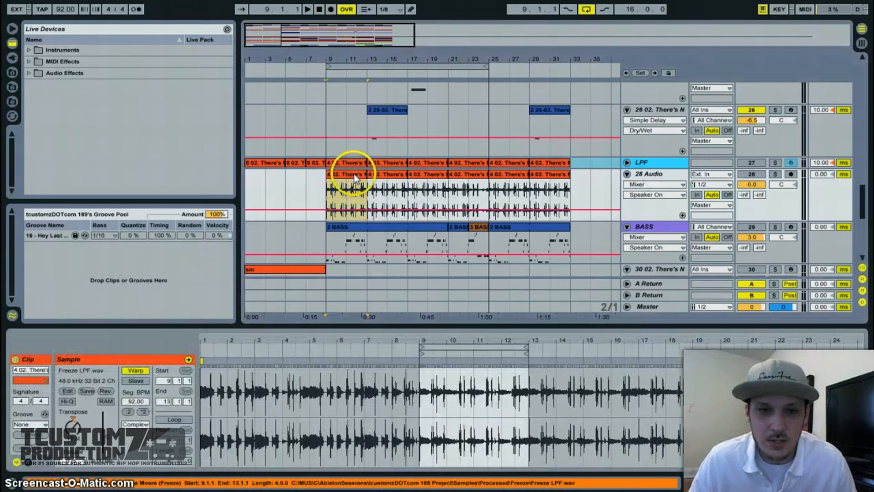
pyautogui.click(775, 175)
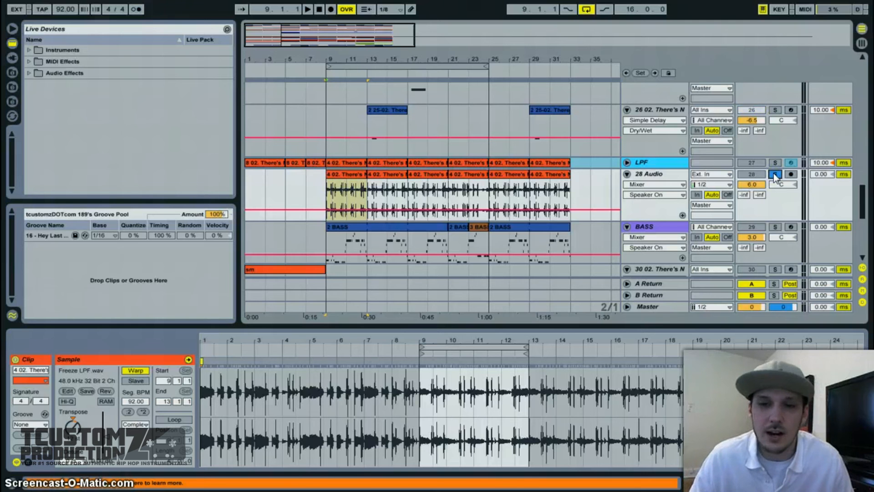
pyautogui.press('space')
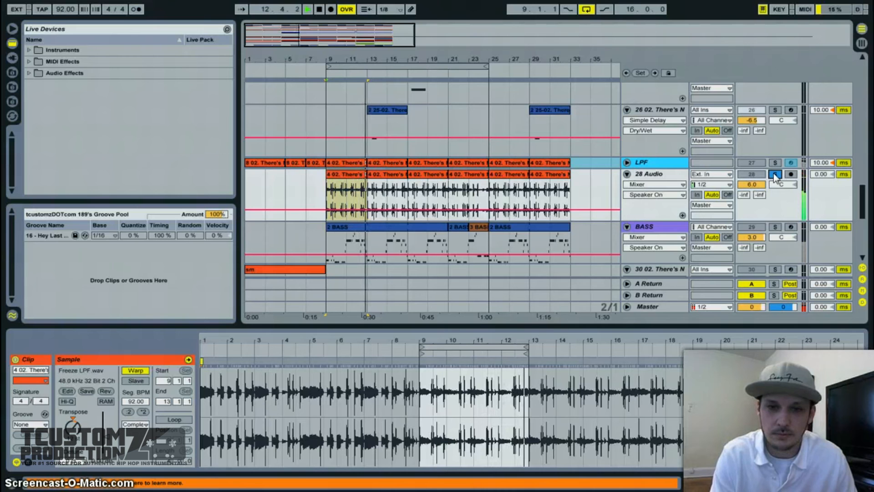
pyautogui.press('space')
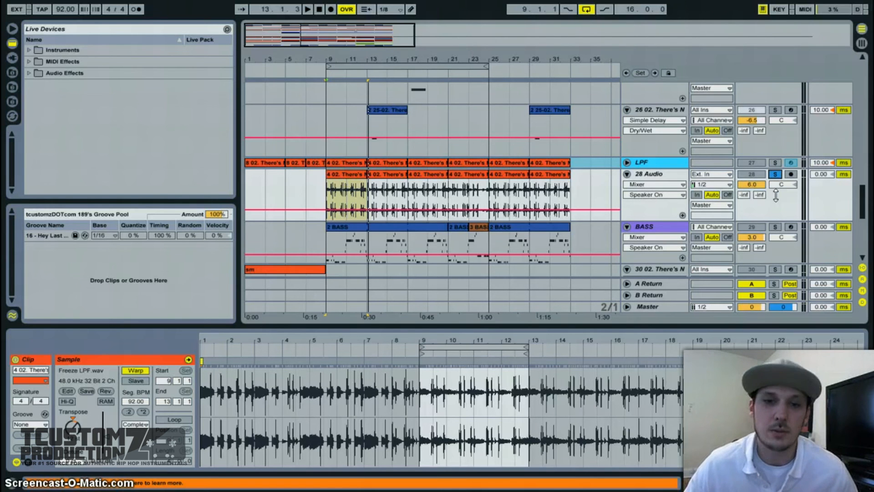
# Step: Play the arrangement with the sample tracks and examine the additional chop clips on tracks 23 to 26
pyautogui.scroll(5, 563, 180)
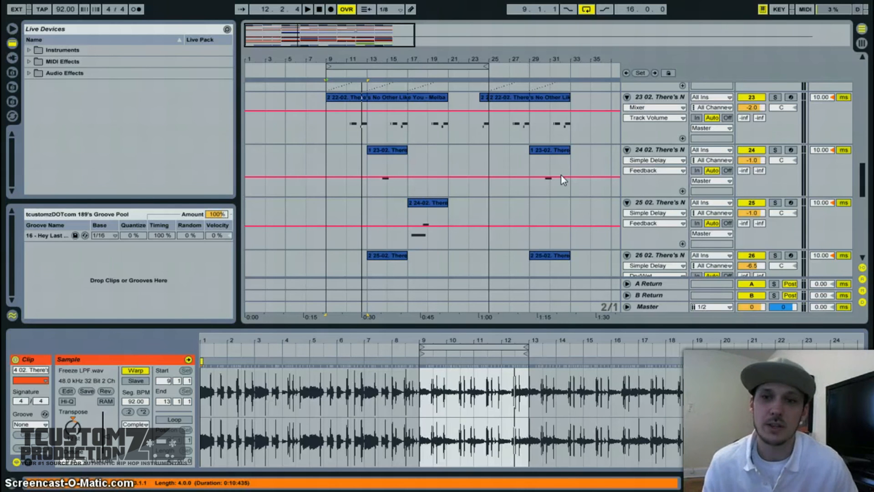
pyautogui.scroll(2, 561, 178)
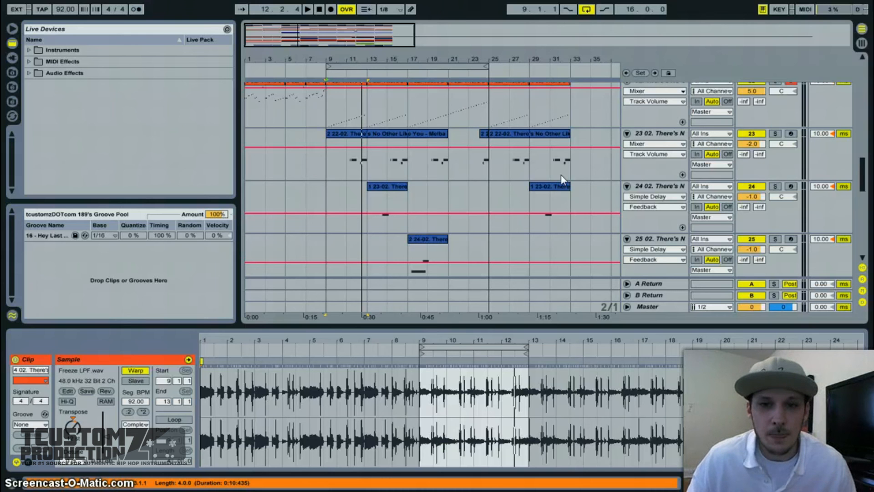
pyautogui.scroll(-1, 561, 176)
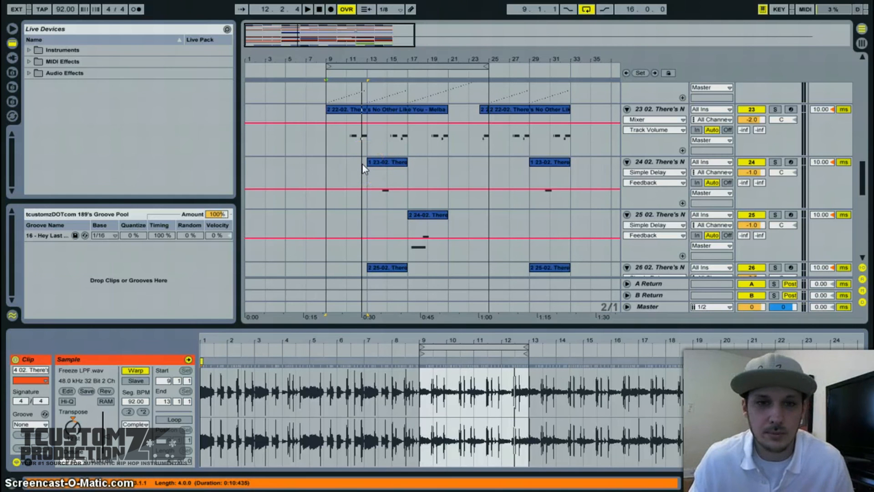
pyautogui.press('space')
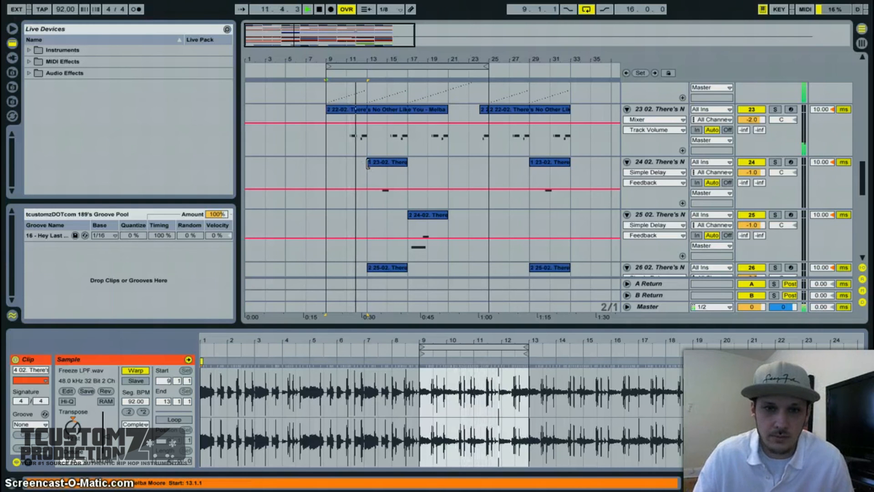
pyautogui.scroll(-3, 368, 165)
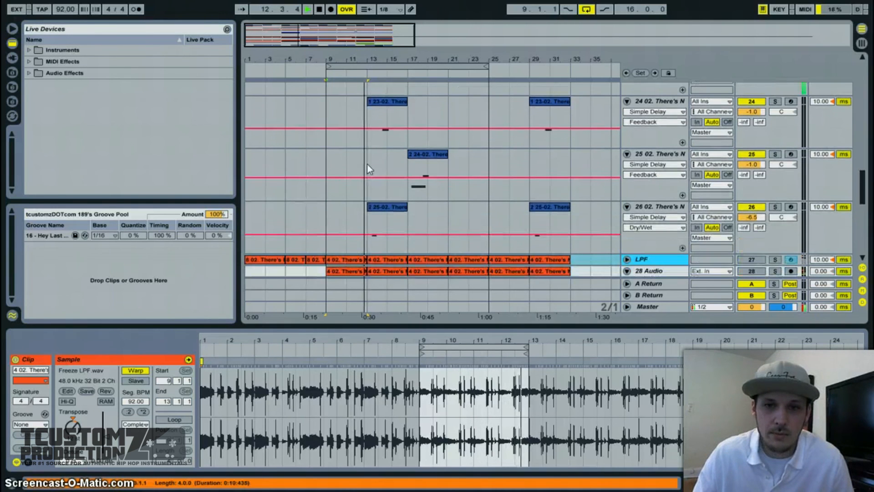
pyautogui.scroll(5, 368, 164)
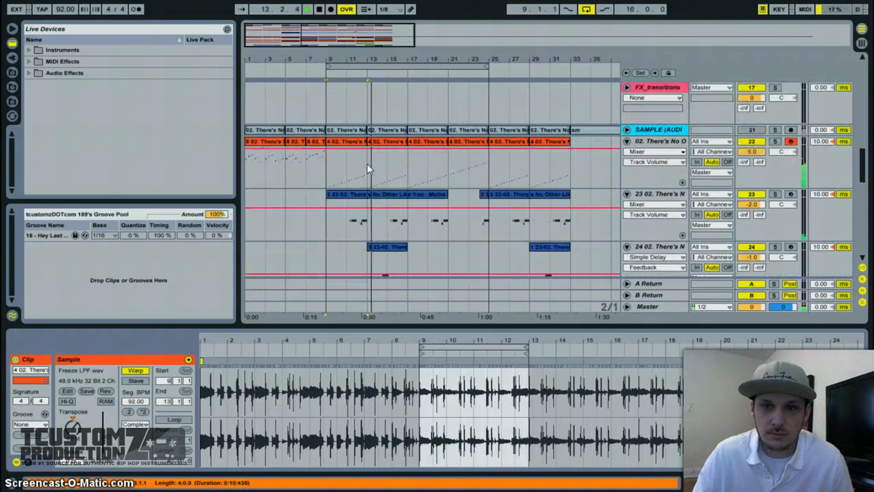
# Step: Show the main sample track's drum rack and review the LPF, bass and instrument tracks during playback
pyautogui.doubleClick(672, 178)
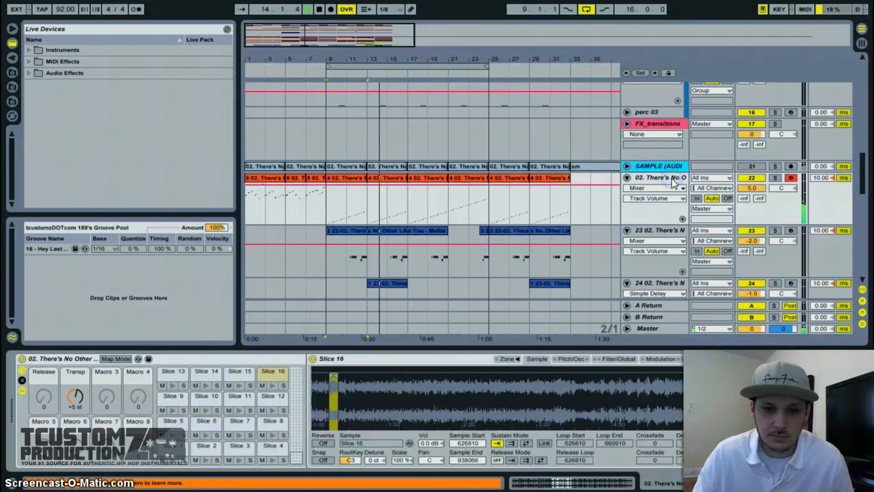
pyautogui.scroll(-10, 581, 203)
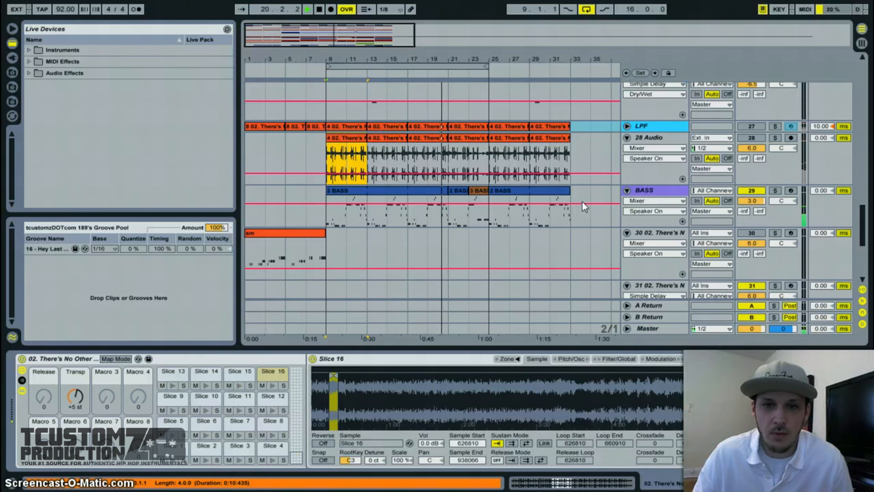
pyautogui.scroll(-5, 583, 202)
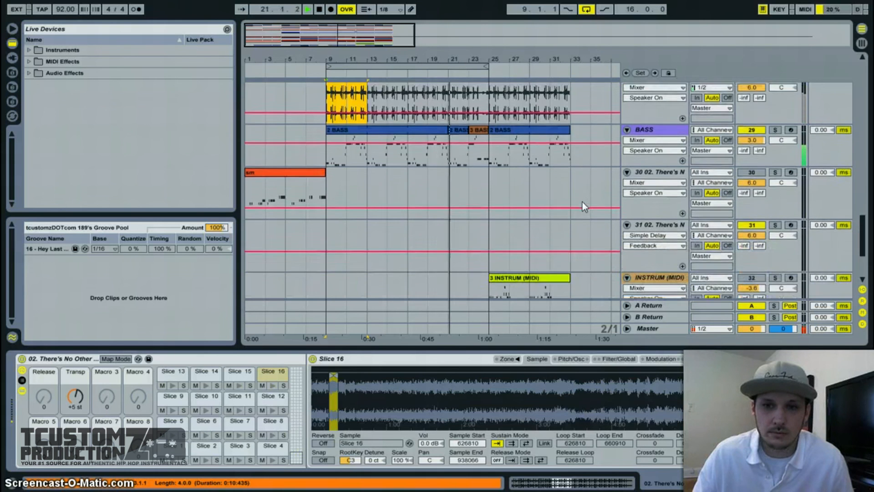
pyautogui.scroll(5, 583, 202)
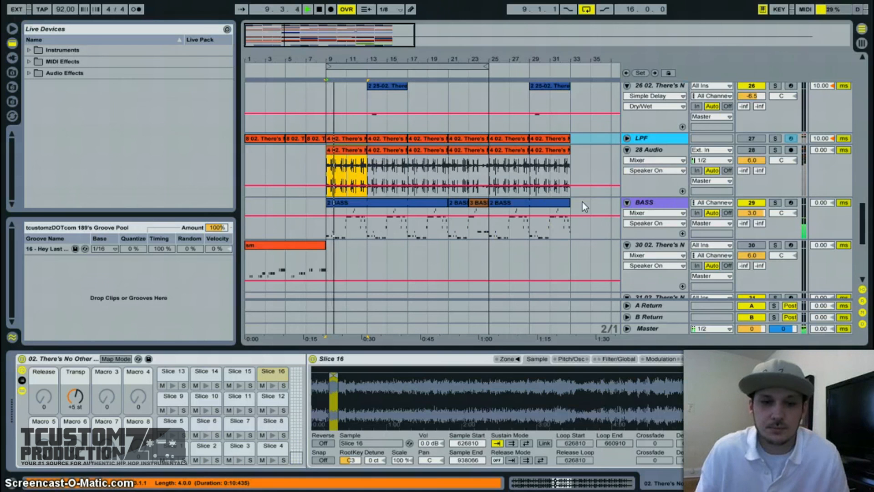
pyautogui.scroll(-2, 422, 226)
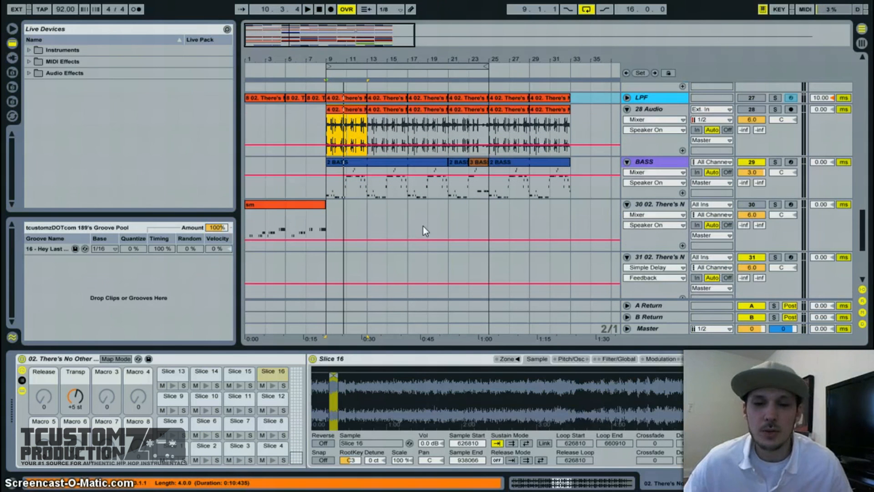